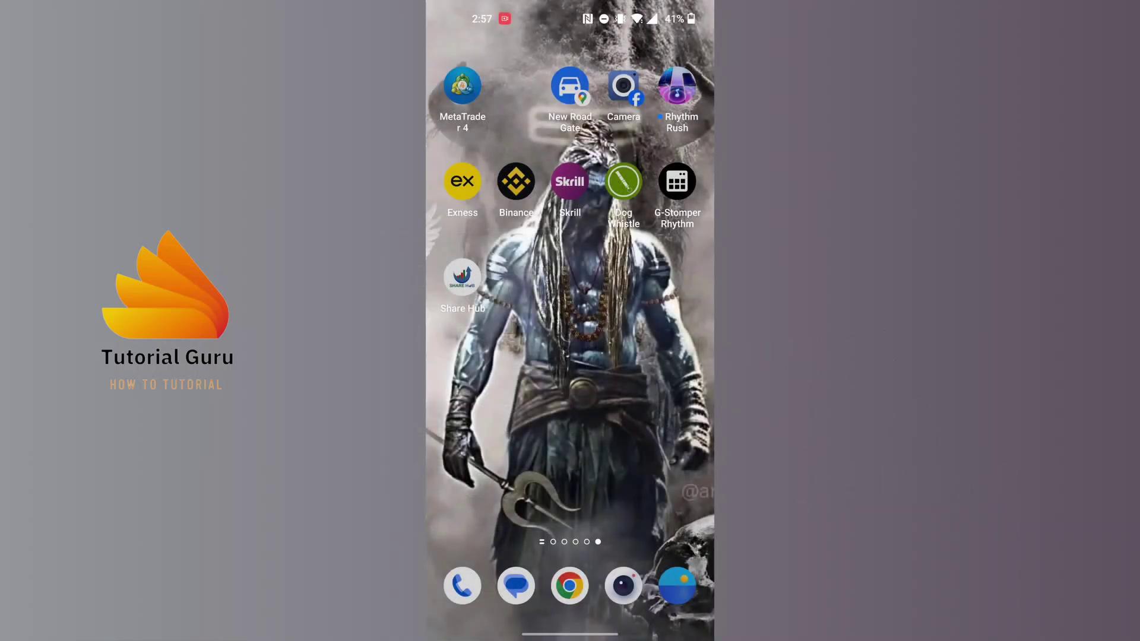
pyautogui.moveTo(571, 534); pyautogui.dragTo(570, 223)
pyautogui.scroll(-5, 570, 356)
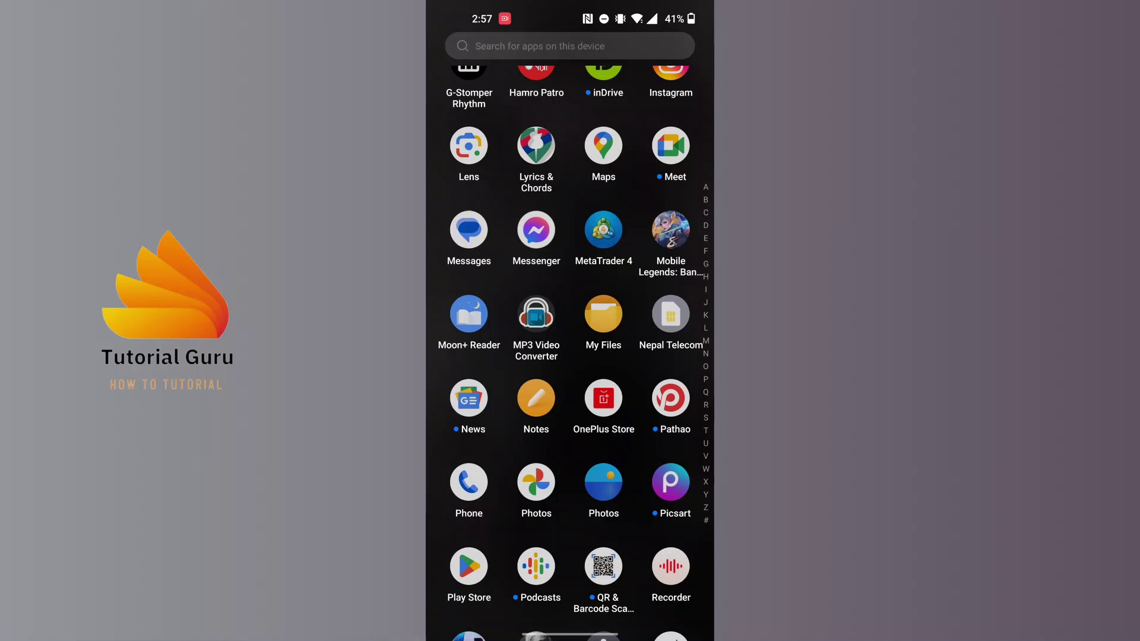
# Launch the Google Play Store app from the Android app drawer.
pyautogui.click(469, 563)
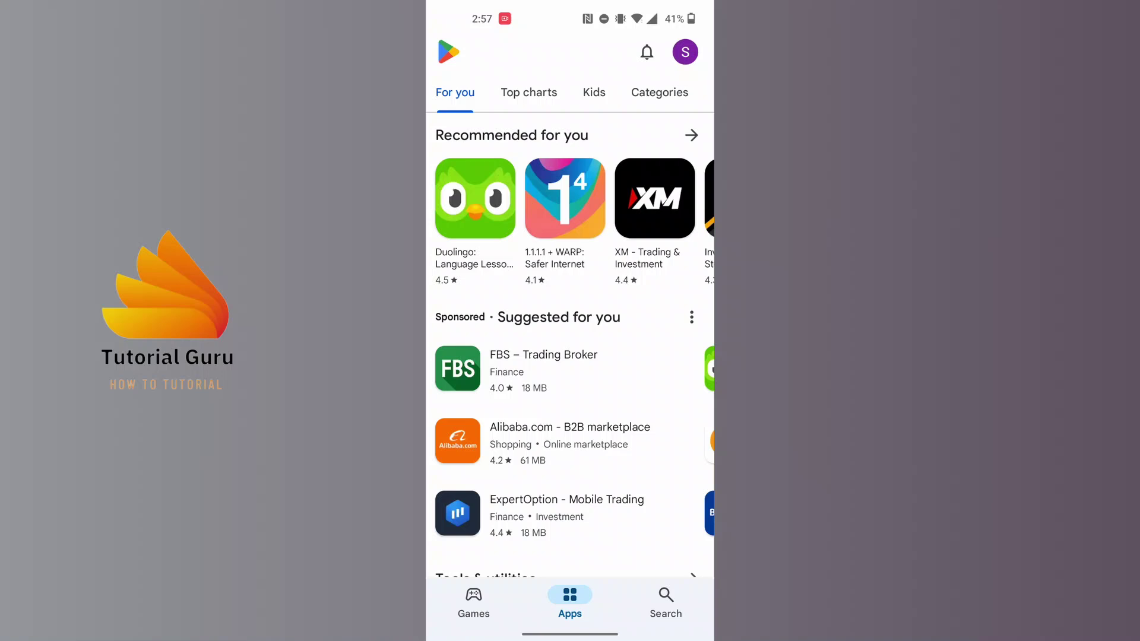
# Open the profile avatar's Google account menu and expand it to full screen.
pyautogui.click(686, 52)
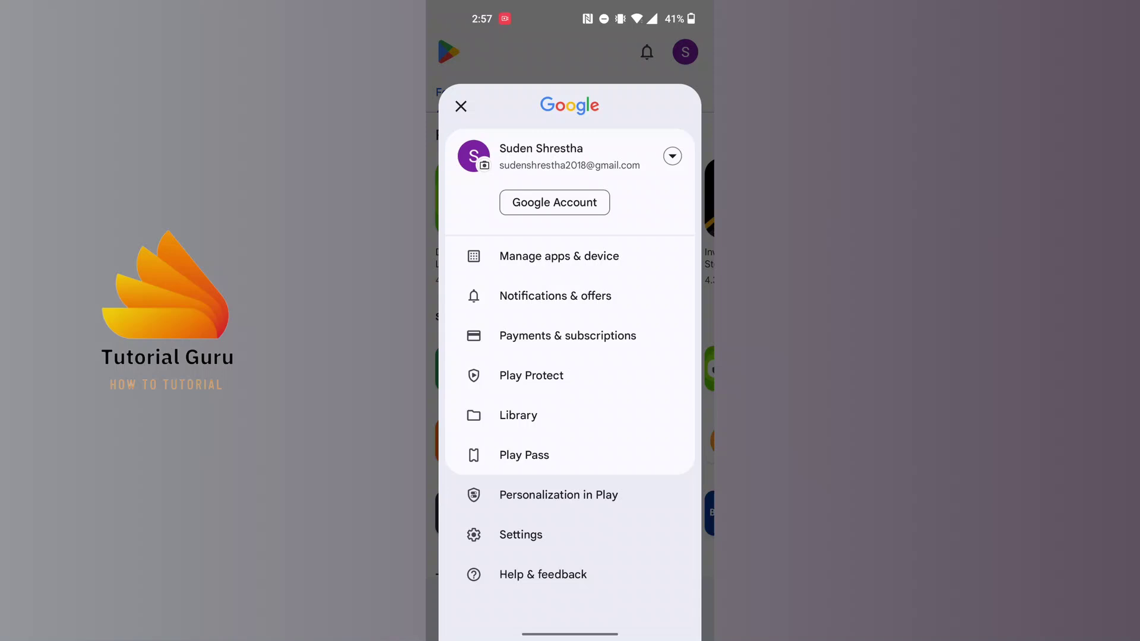
pyautogui.moveTo(570, 336); pyautogui.dragTo(570, 282)
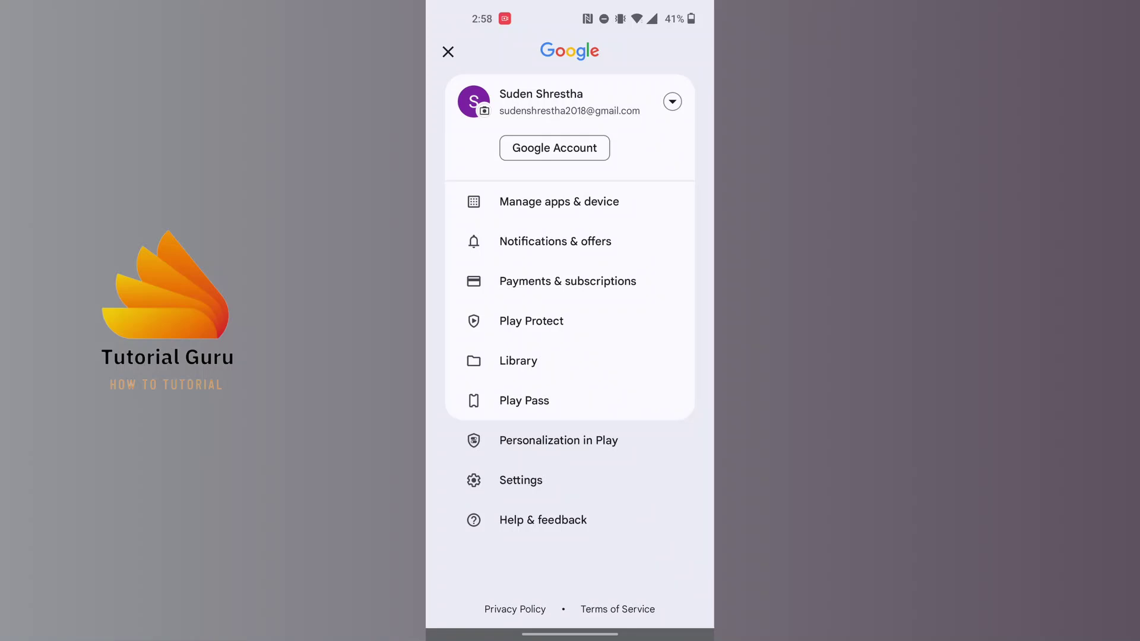
# Go to Payments & subscriptions and choose its Budget & history entry.
pyautogui.click(568, 281)
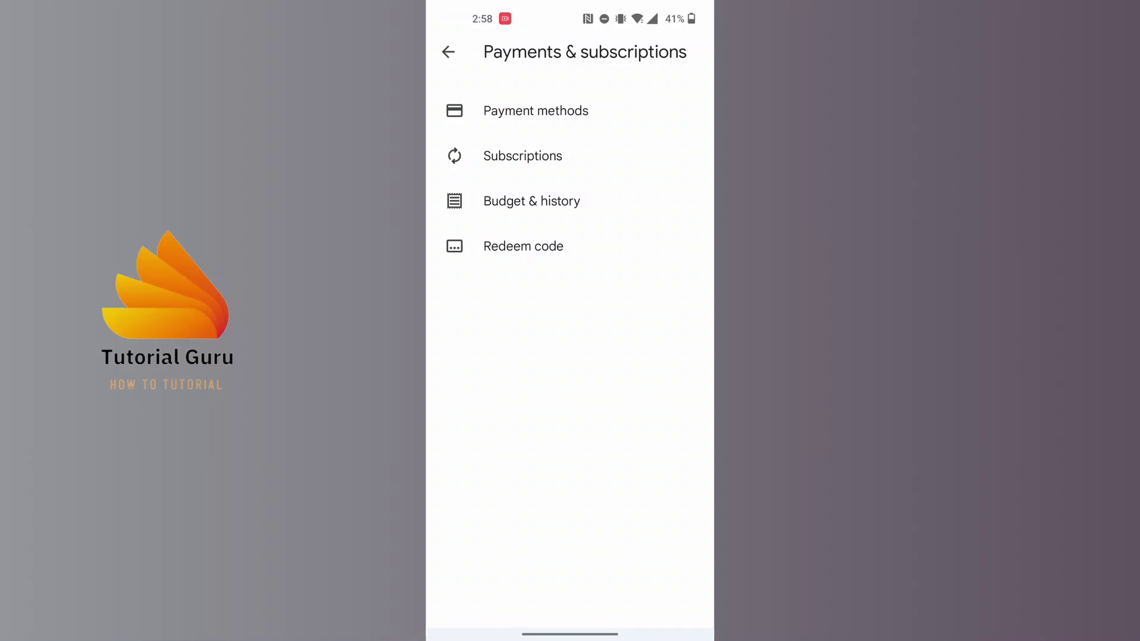
pyautogui.click(532, 201)
# Open Budget & history to view November's NPR 0 spending and past purchases.
pyautogui.click(531, 201)
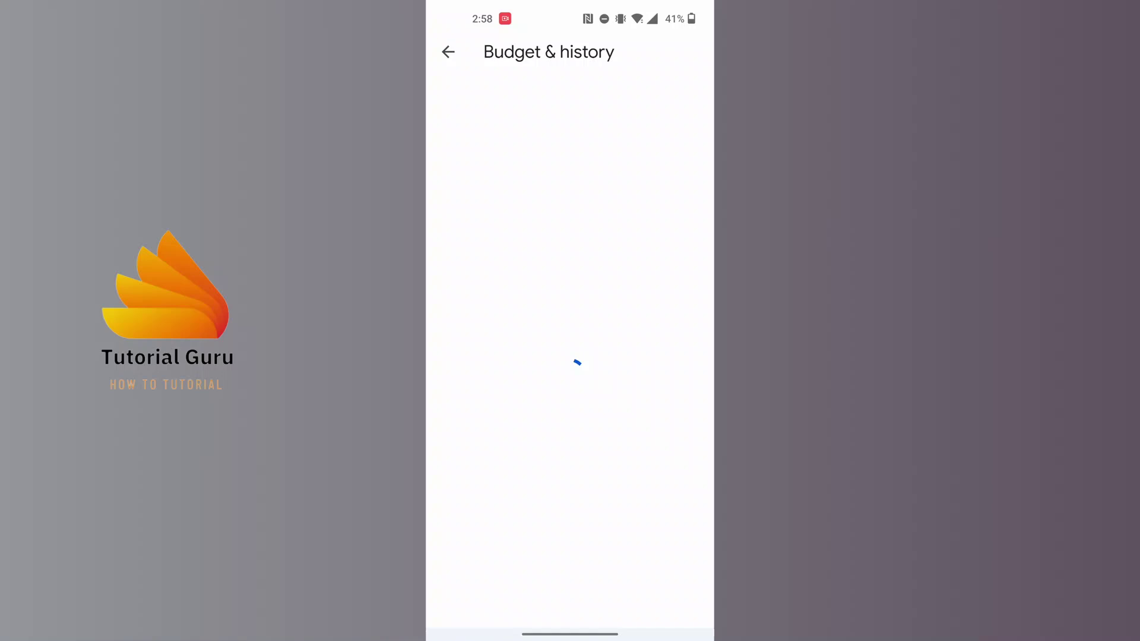
pyautogui.scroll(-1, 570, 330)
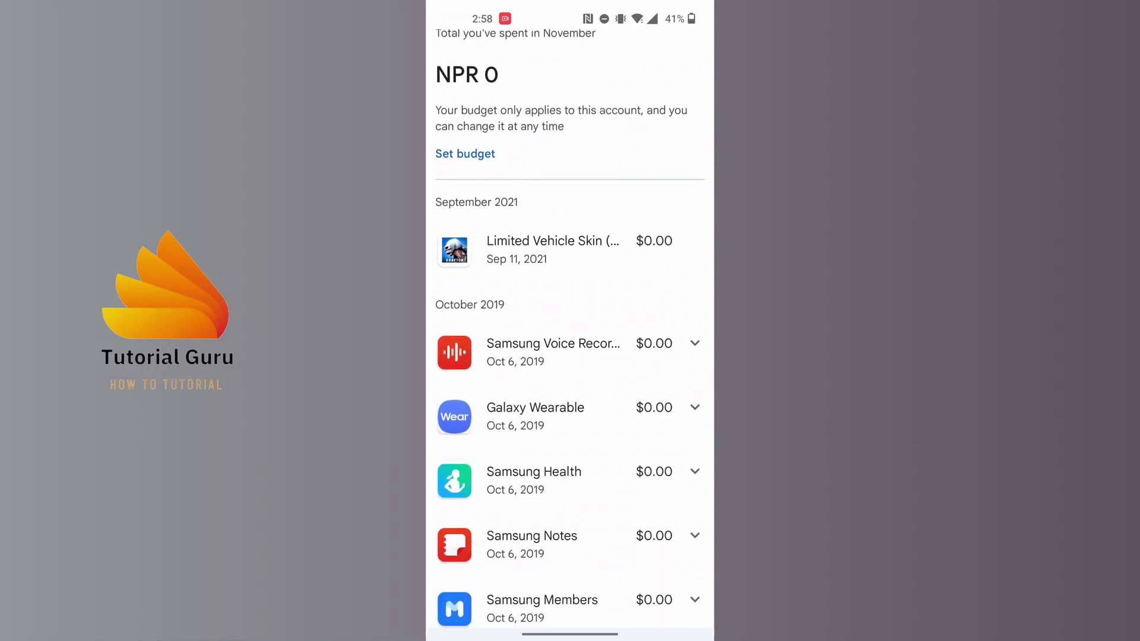
pyautogui.scroll(-3, 570, 330)
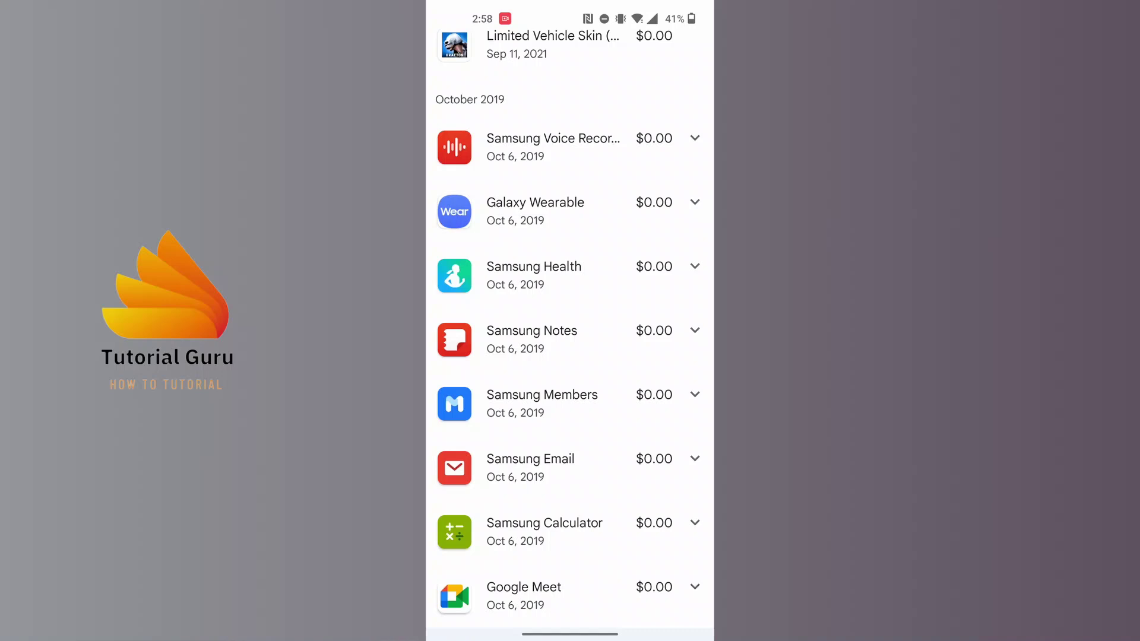
pyautogui.scroll(2, 571, 331)
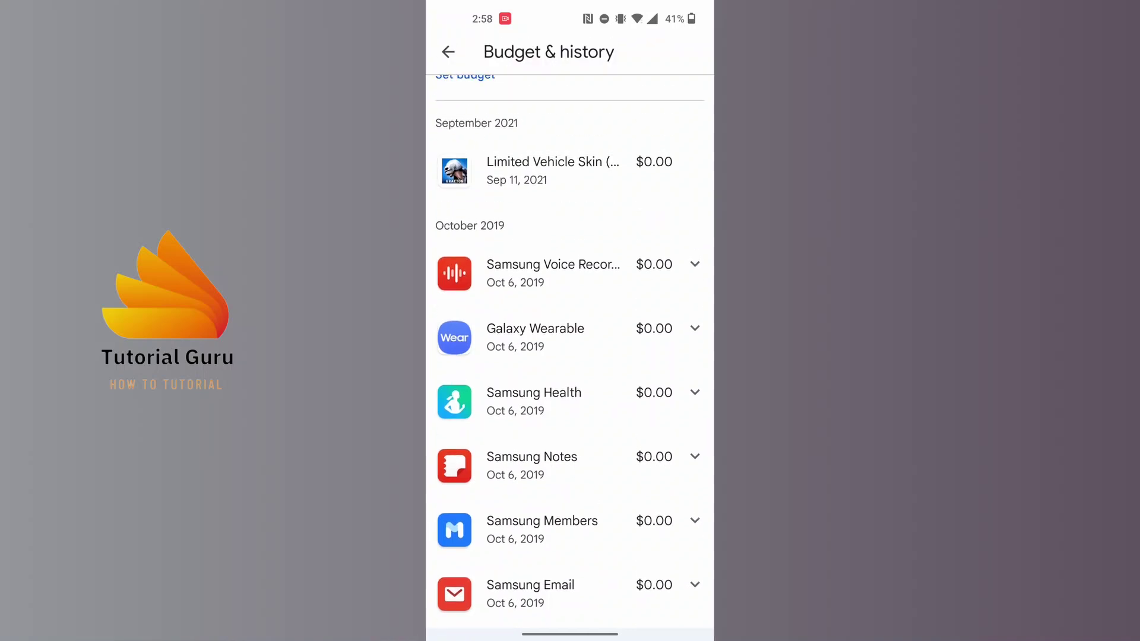
pyautogui.scroll(2, 571, 356)
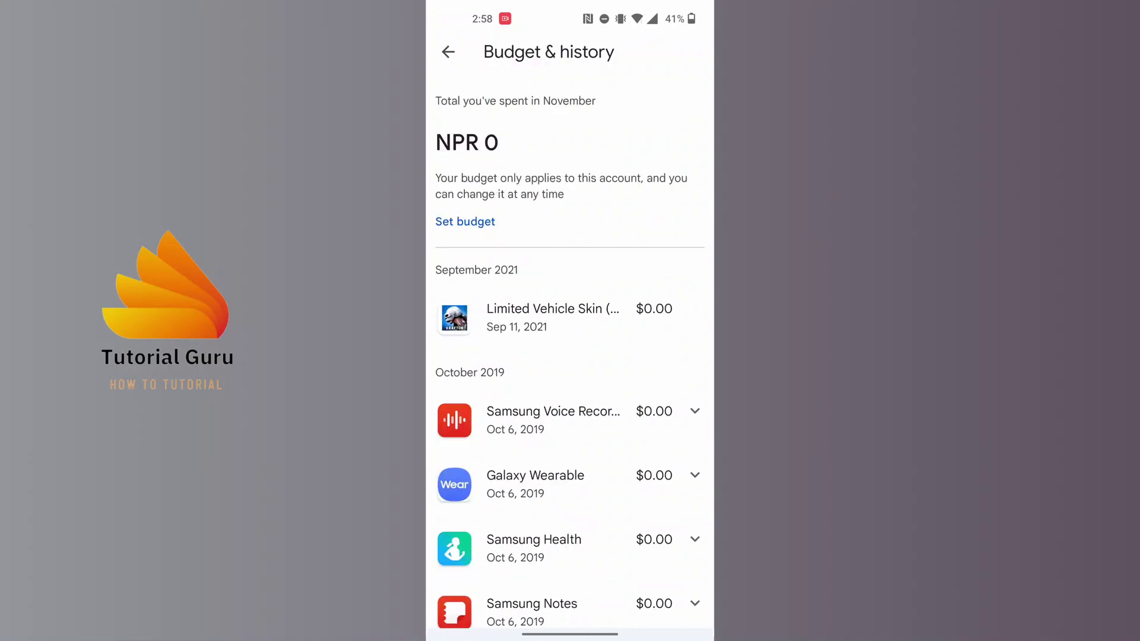